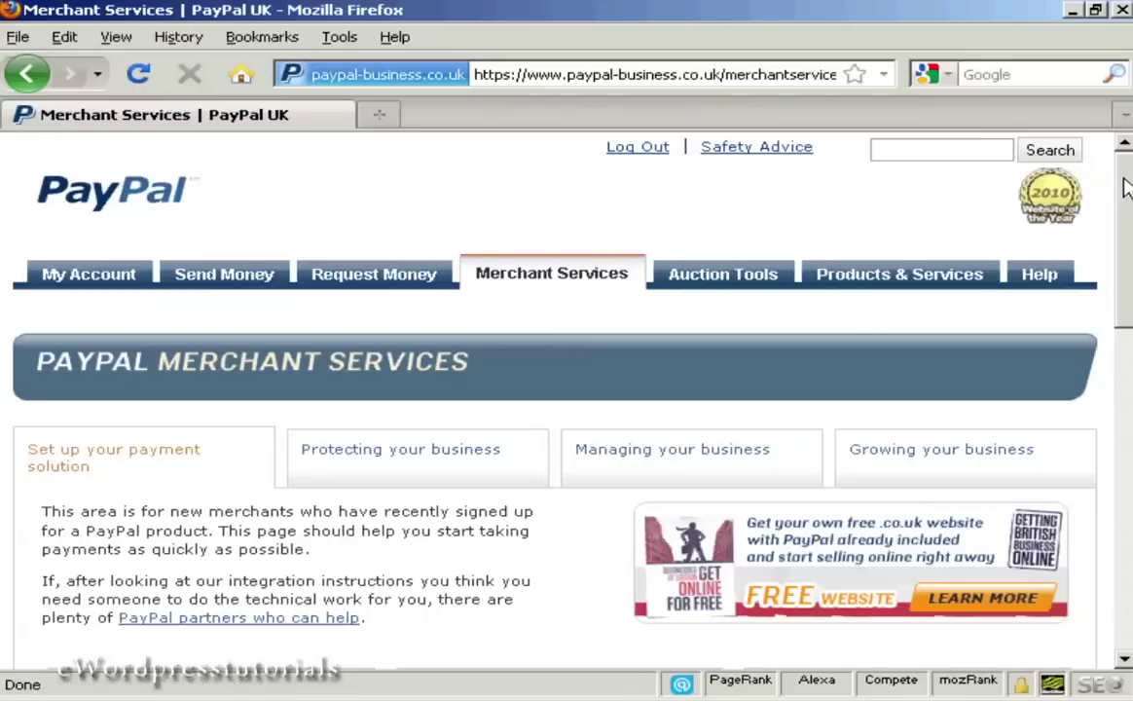
Scroll Merchant Services and choose 'Sell single items' to start a payment button
{"action": "left_click_drag", "start_coordinate": [1124, 187], "coordinate": [1126, 356]}
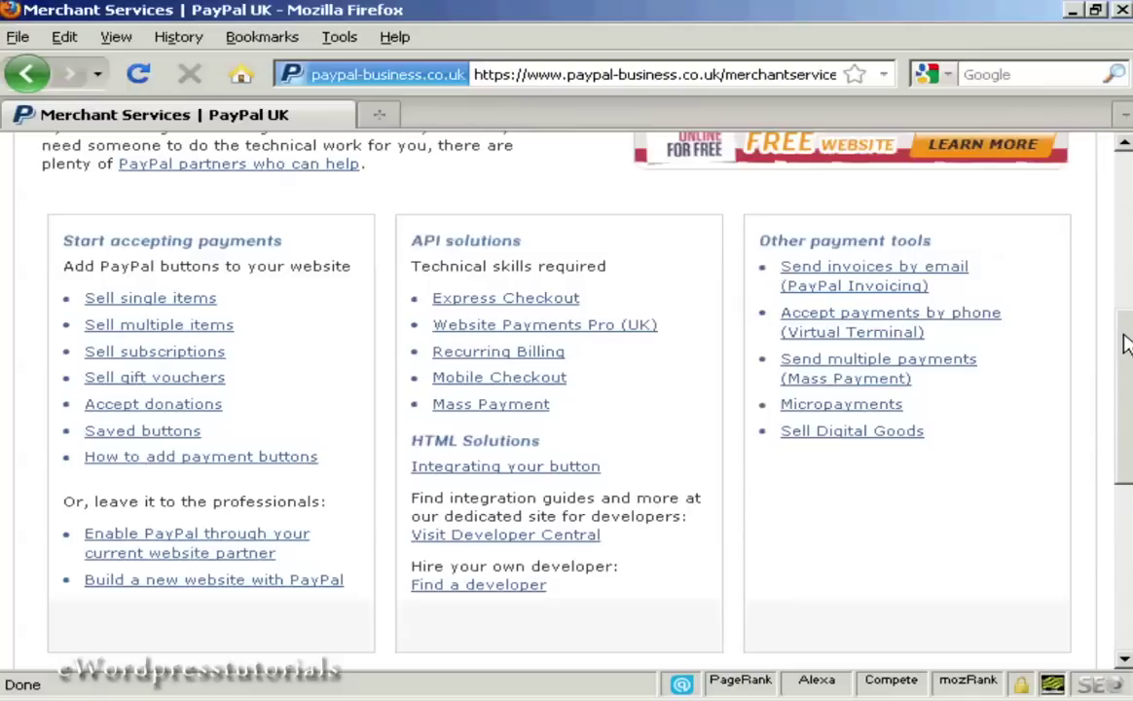
{"action": "left_click", "coordinate": [154, 301]}
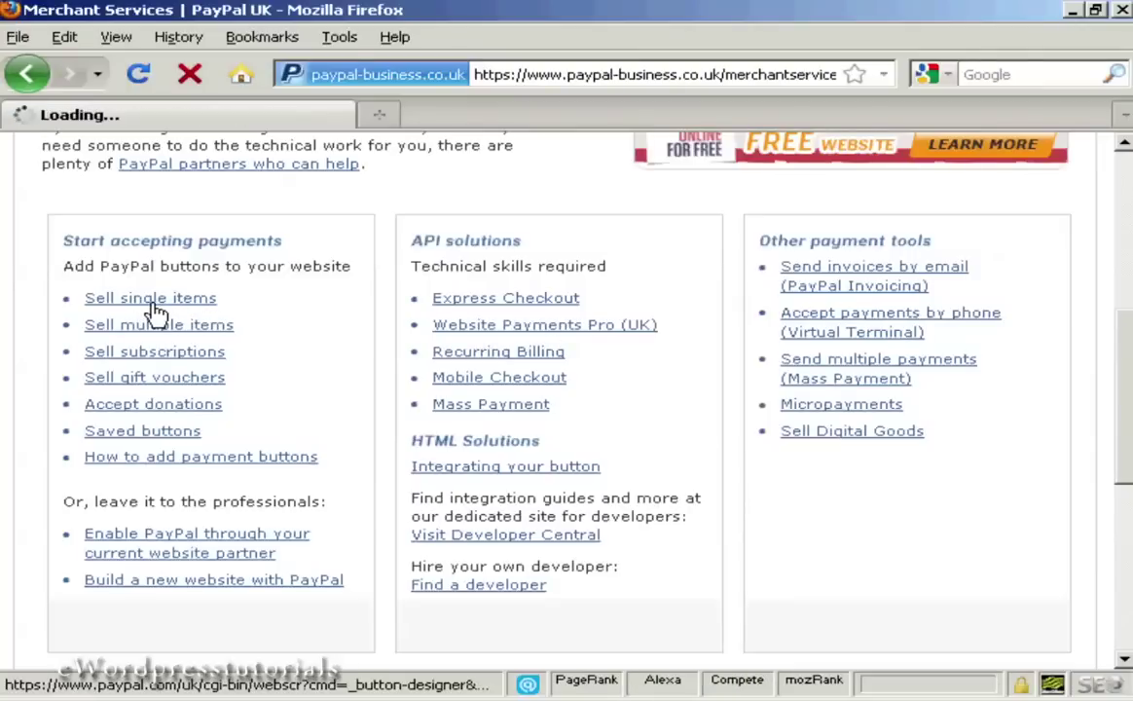
Keep Buy Now as the button type, with item name 'Test Purchase' and item ID 001
{"action": "left_click_drag", "start_coordinate": [1127, 205], "coordinate": [1127, 268]}
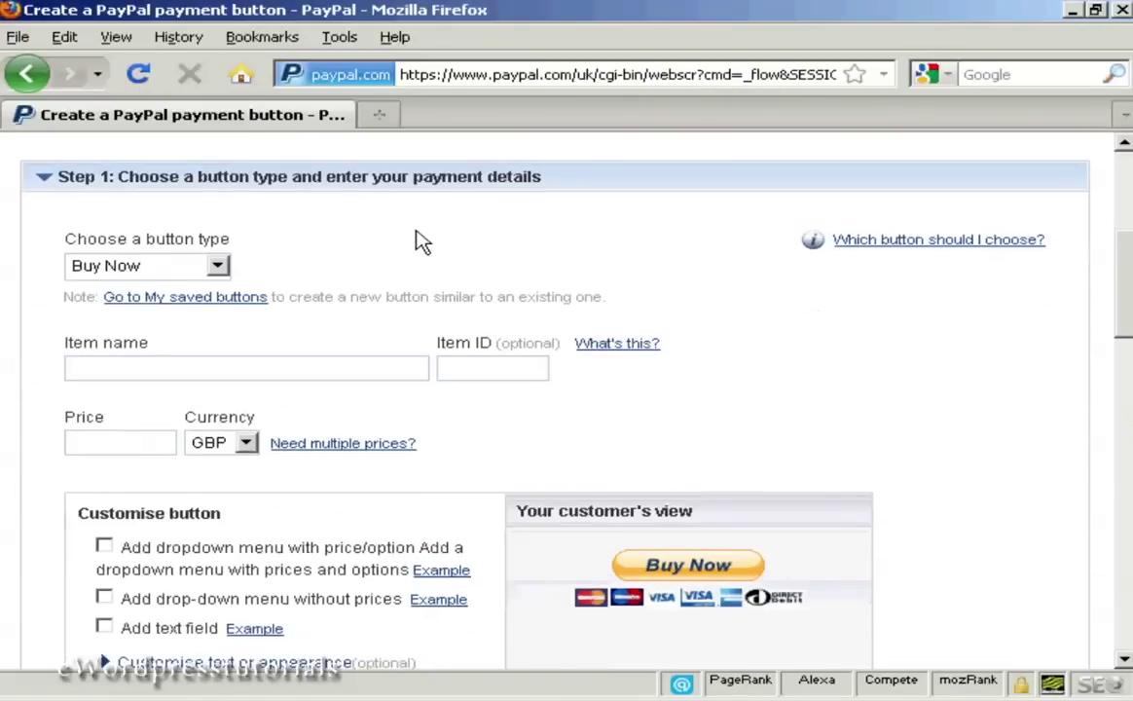
{"action": "left_click", "coordinate": [219, 269]}
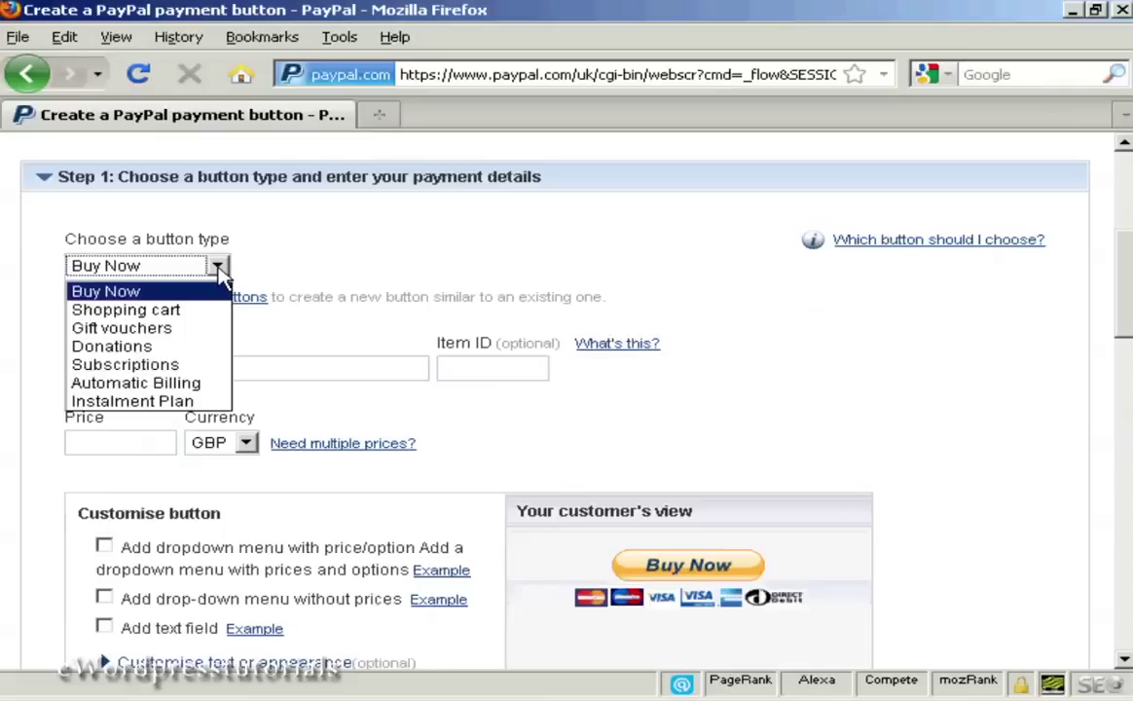
{"action": "left_click", "coordinate": [273, 250]}
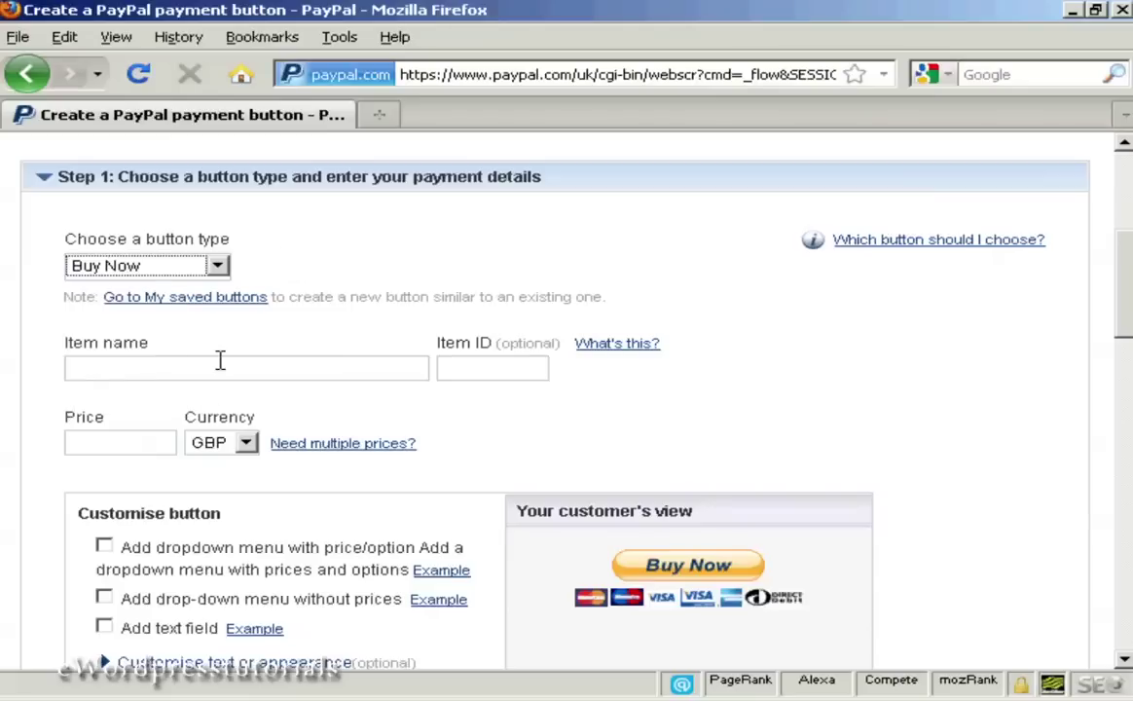
{"action": "left_click", "coordinate": [96, 366]}
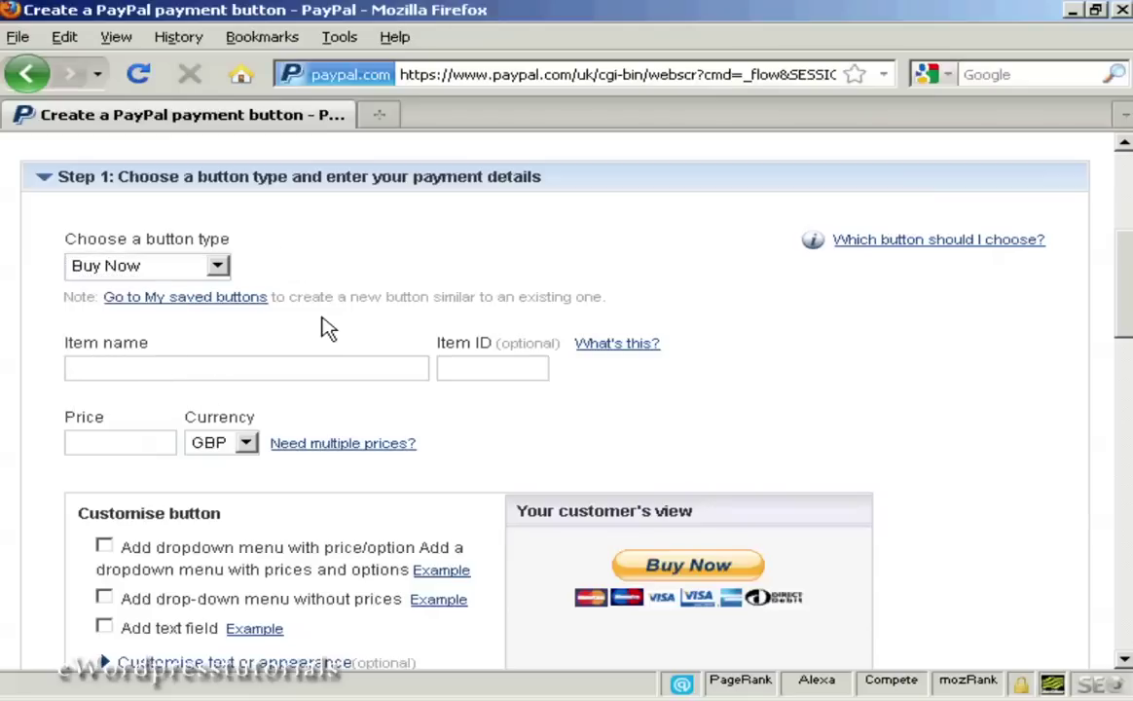
{"action": "type", "text": "Test Purcha"}
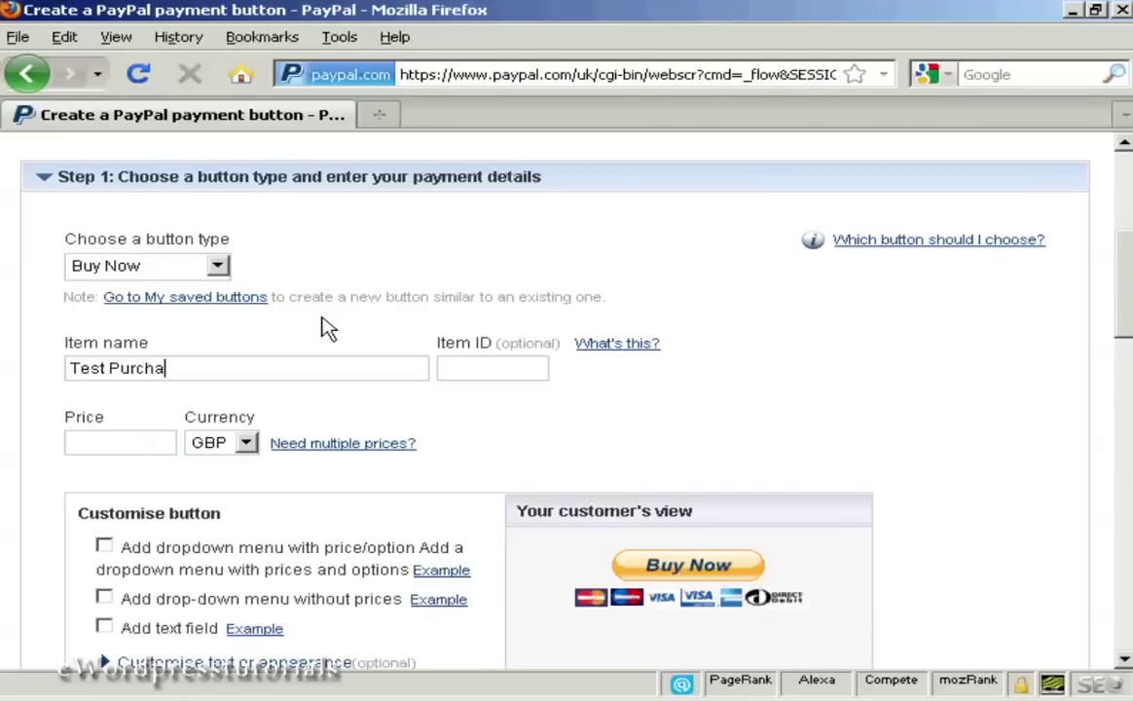
{"action": "type", "text": "se"}
{"action": "left_click", "coordinate": [474, 364]}
{"action": "type", "text": "001"}
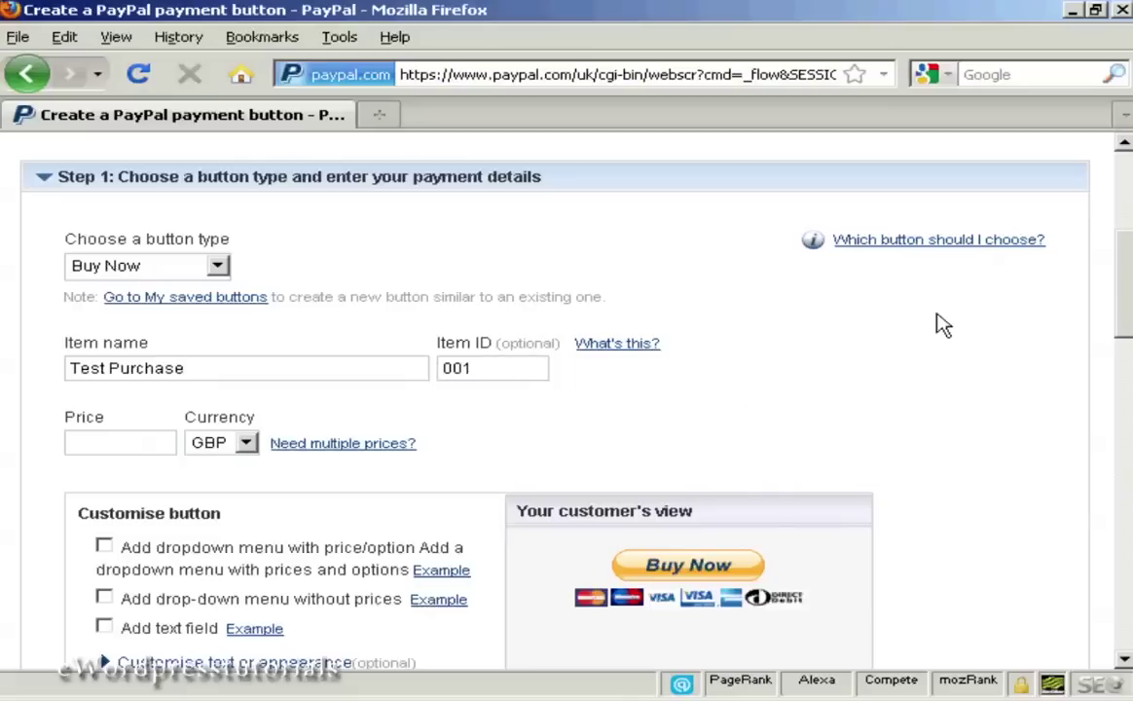
{"action": "left_click_drag", "start_coordinate": [1130, 276], "coordinate": [1130, 312]}
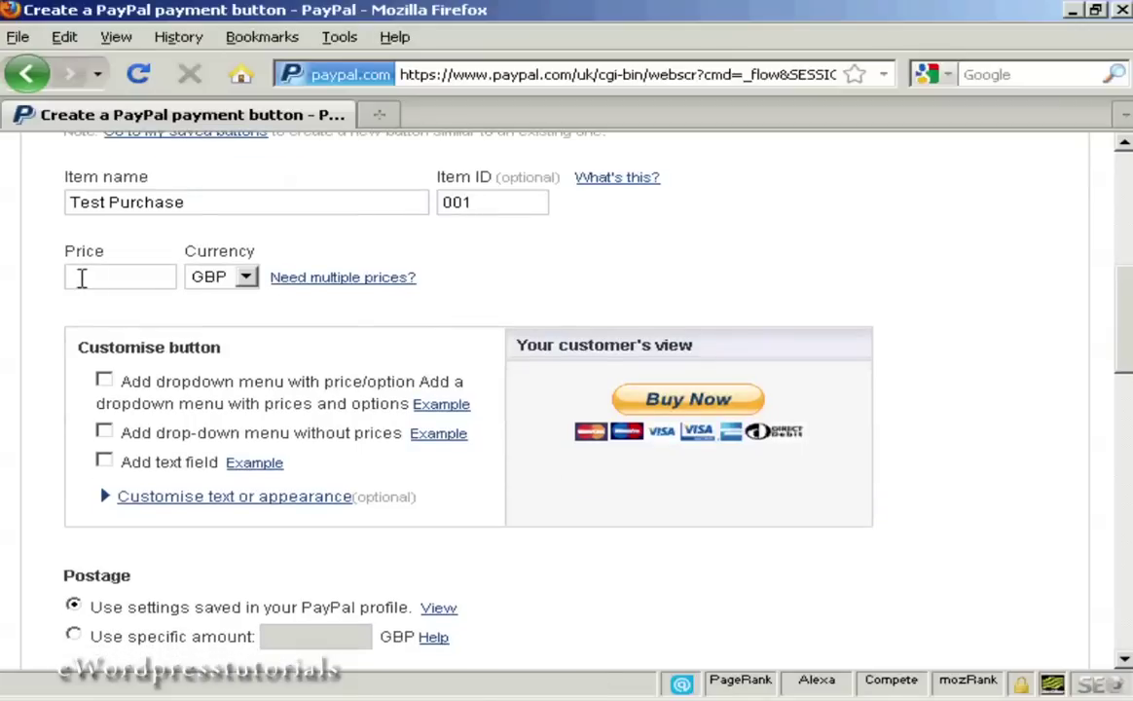
Set the currency to USD and the price to 9.99
{"action": "left_click", "coordinate": [82, 278]}
{"action": "left_click", "coordinate": [249, 279]}
{"action": "left_click_drag", "start_coordinate": [249, 349], "coordinate": [252, 416]}
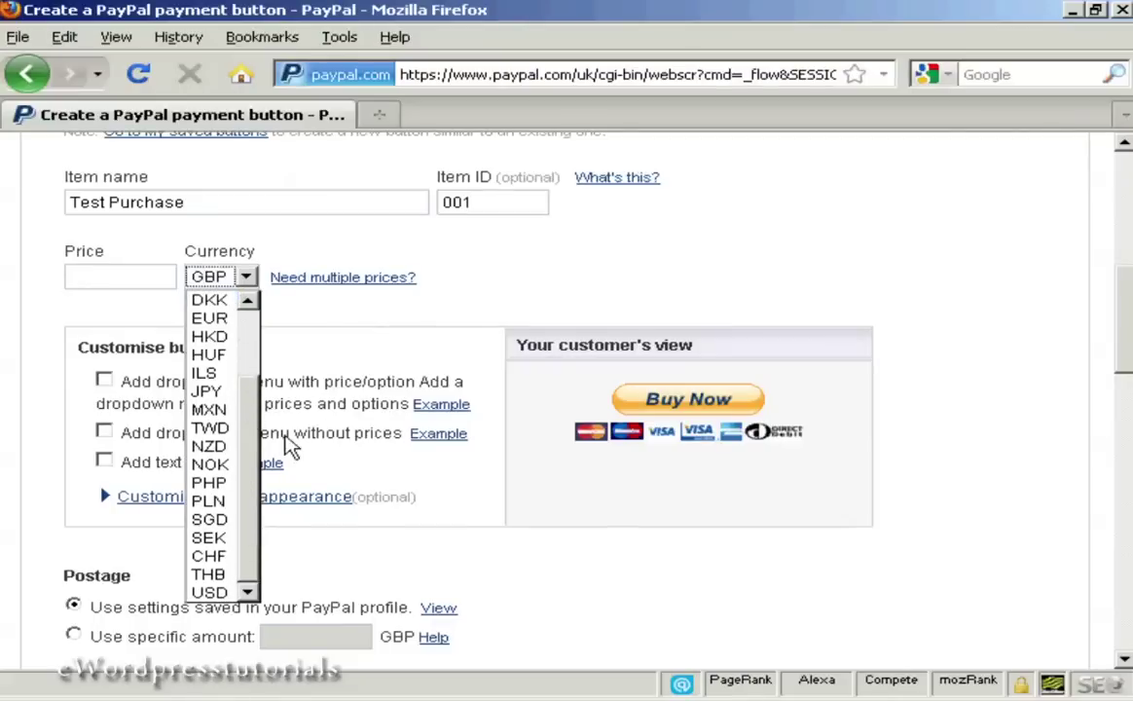
{"action": "left_click", "coordinate": [216, 592]}
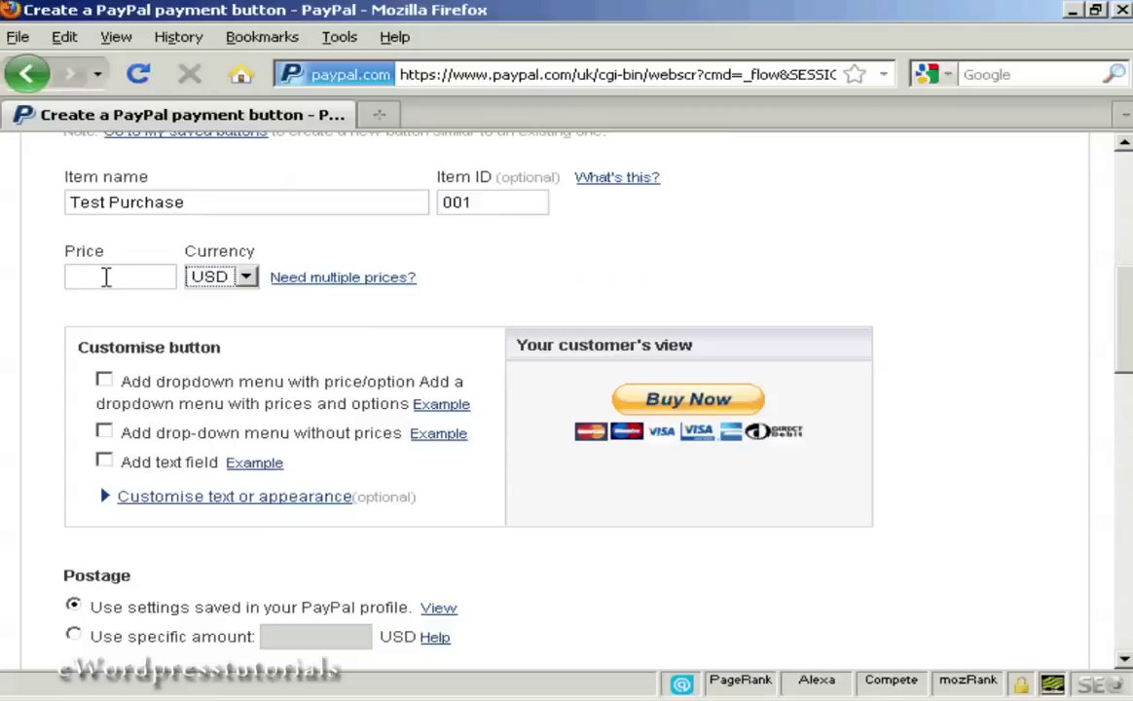
{"action": "left_click", "coordinate": [98, 278]}
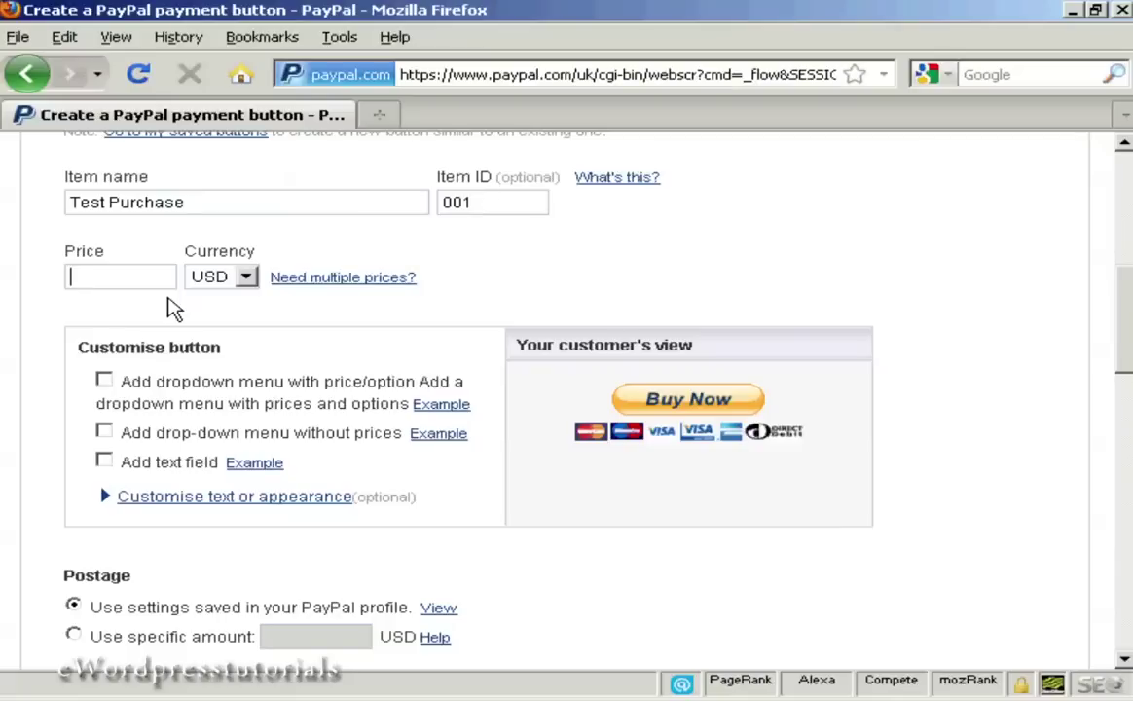
{"action": "type", "text": "9.99"}
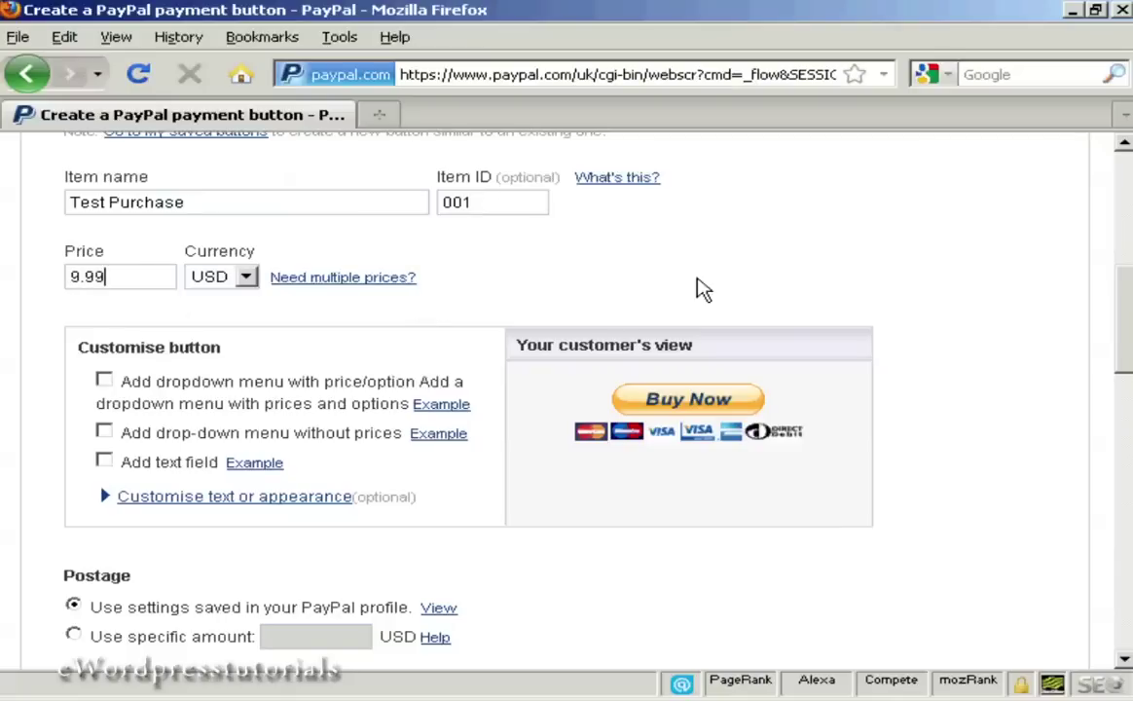
Expand 'Step 3: Customise advanced features' below the form
{"action": "left_click_drag", "start_coordinate": [1126, 292], "coordinate": [1126, 316]}
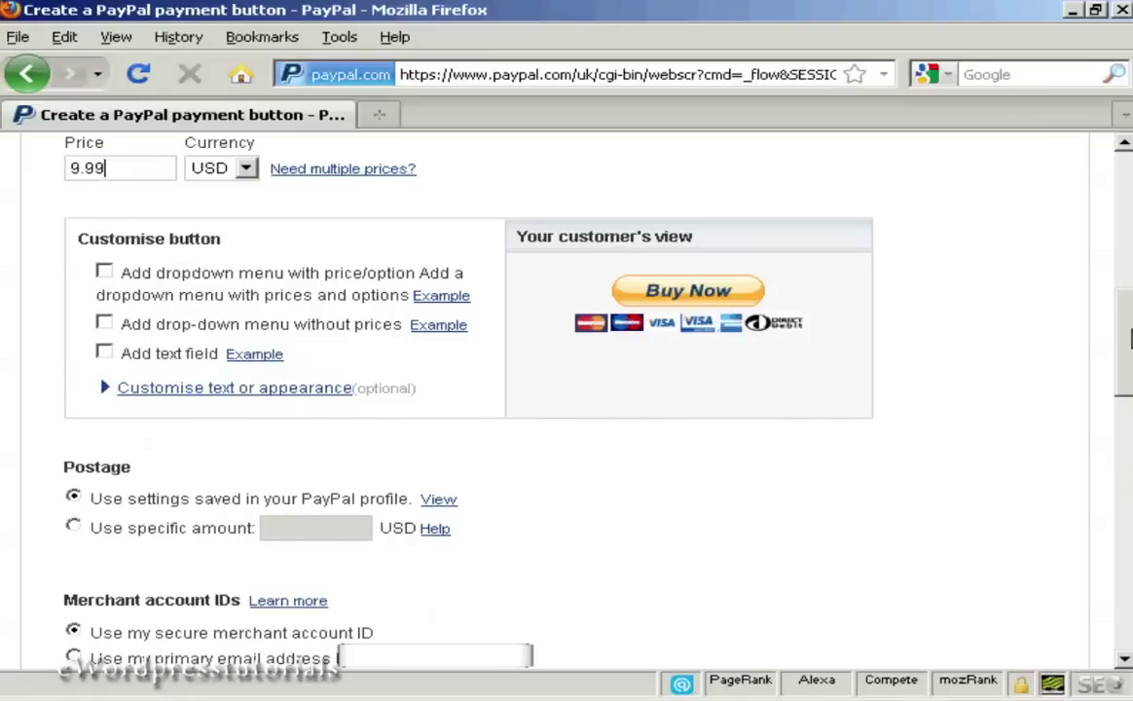
{"action": "scroll", "coordinate": [1003, 399], "scroll_direction": "down", "scroll_amount": 4}
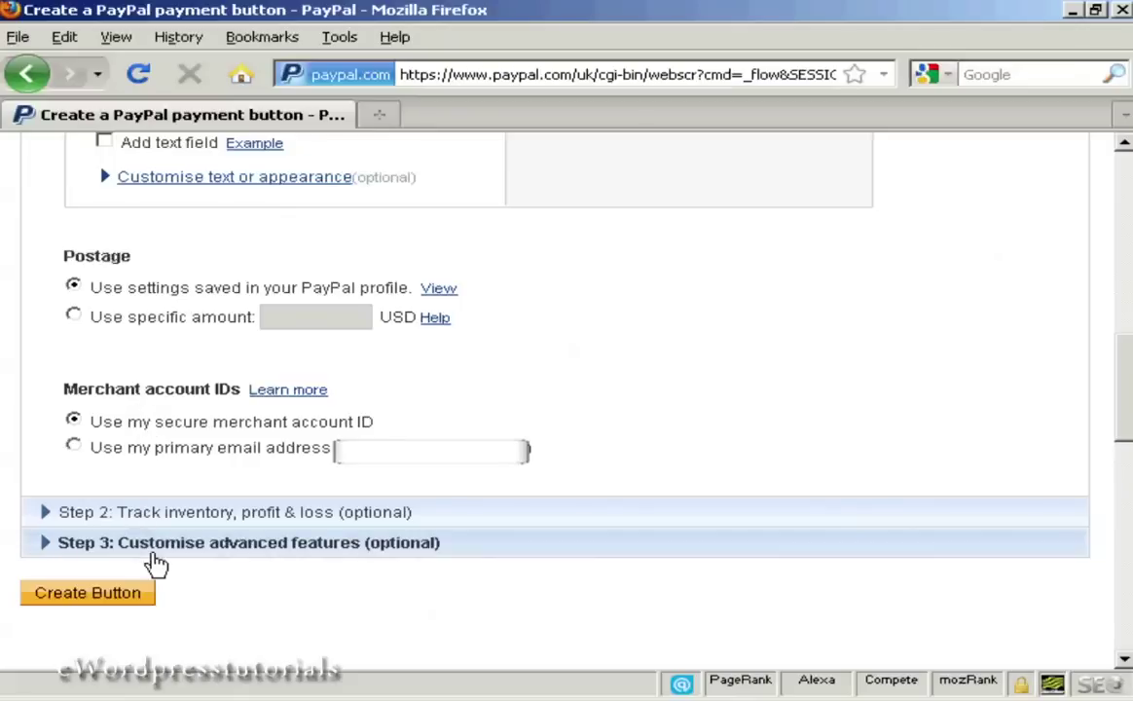
{"action": "left_click", "coordinate": [394, 547]}
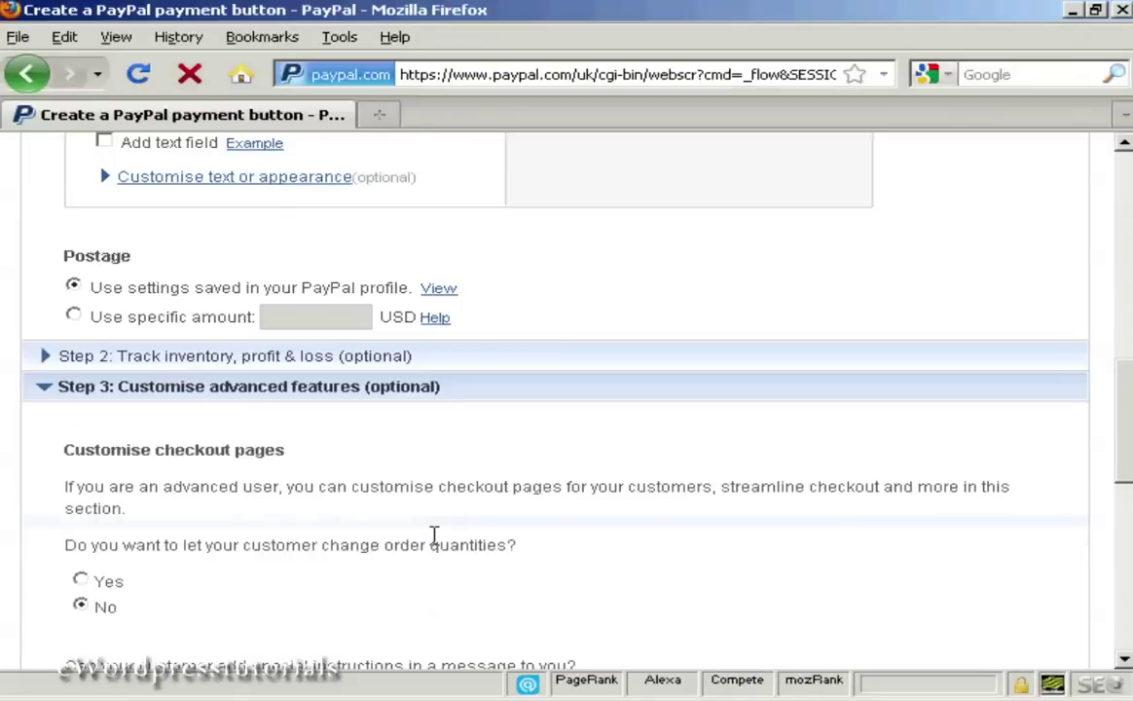
{"action": "scroll", "coordinate": [435, 537], "scroll_direction": "down", "scroll_amount": 5}
{"action": "scroll", "coordinate": [939, 287], "scroll_direction": "up", "scroll_amount": 5}
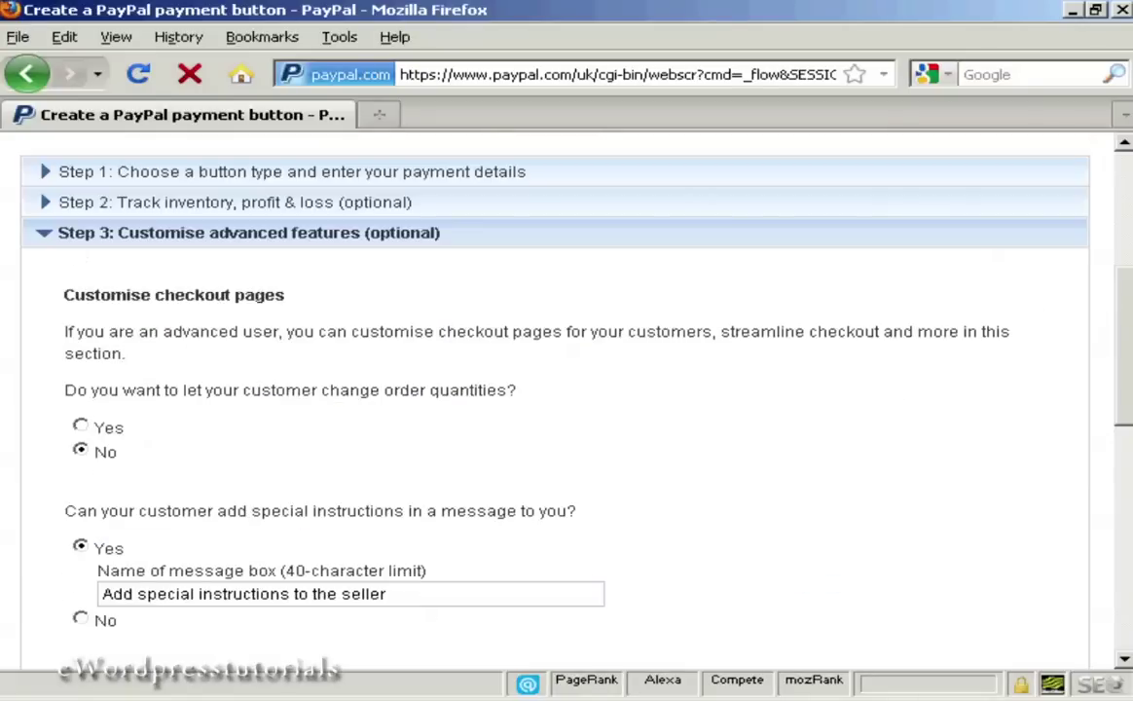
{"action": "left_click_drag", "start_coordinate": [1128, 315], "coordinate": [1127, 449]}
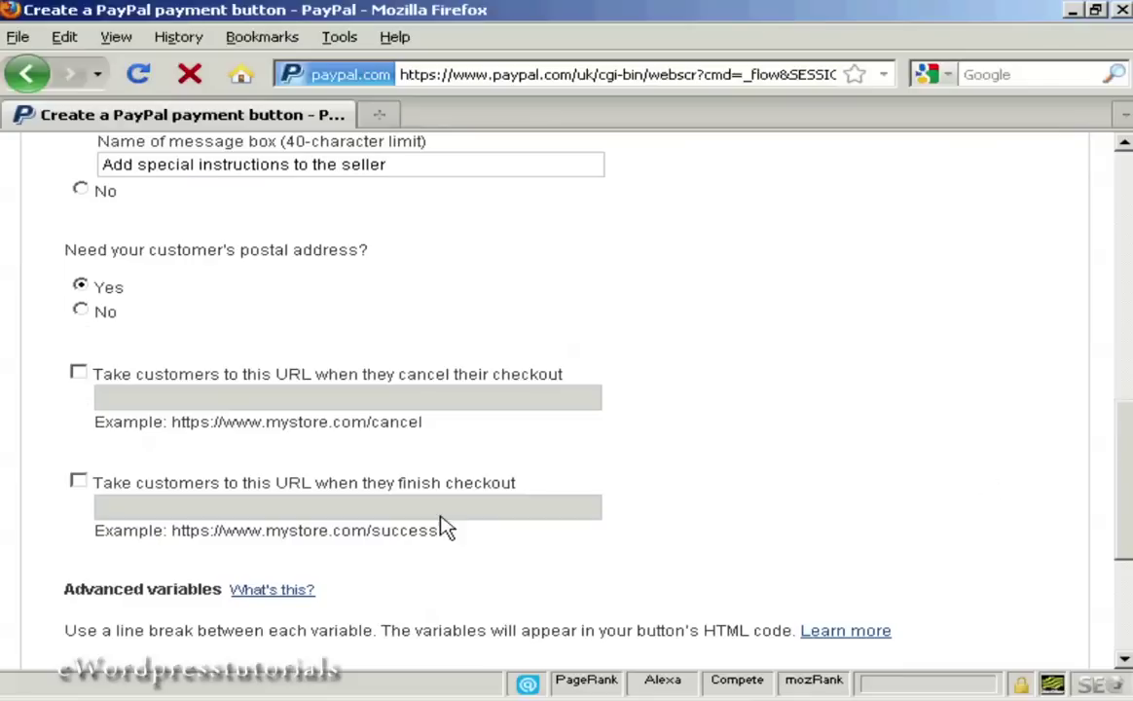
{"action": "left_click", "coordinate": [78, 481]}
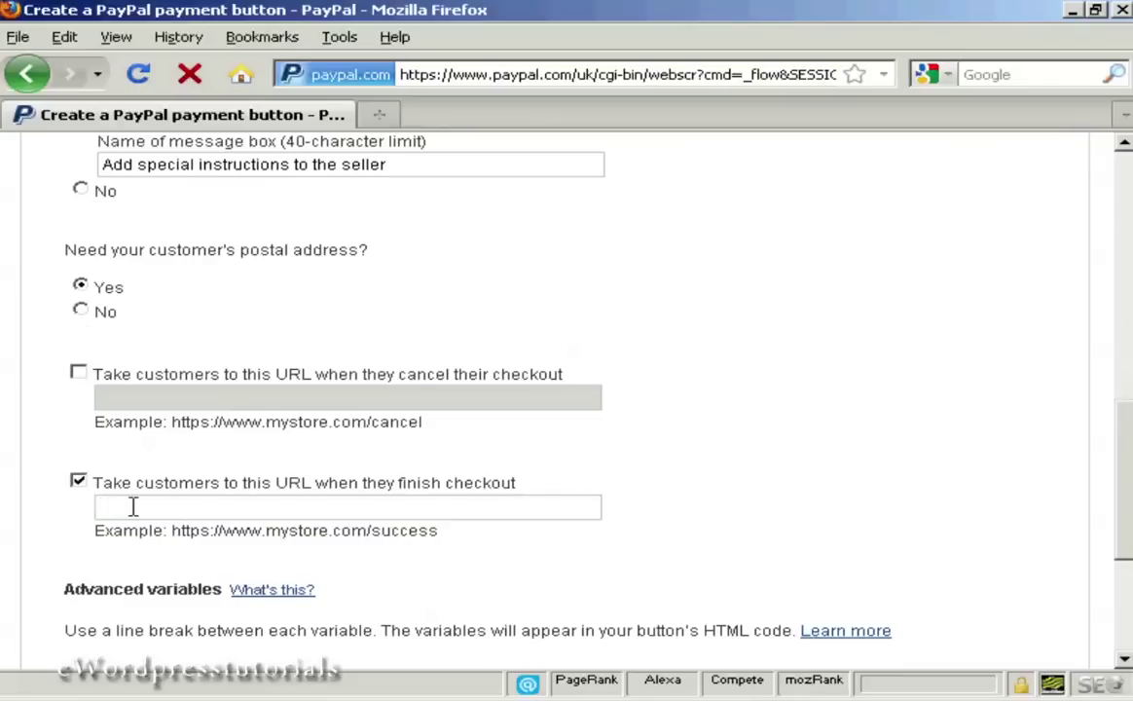
{"action": "type", "text": "http://www.myst"}
{"action": "type", "text": "te"}
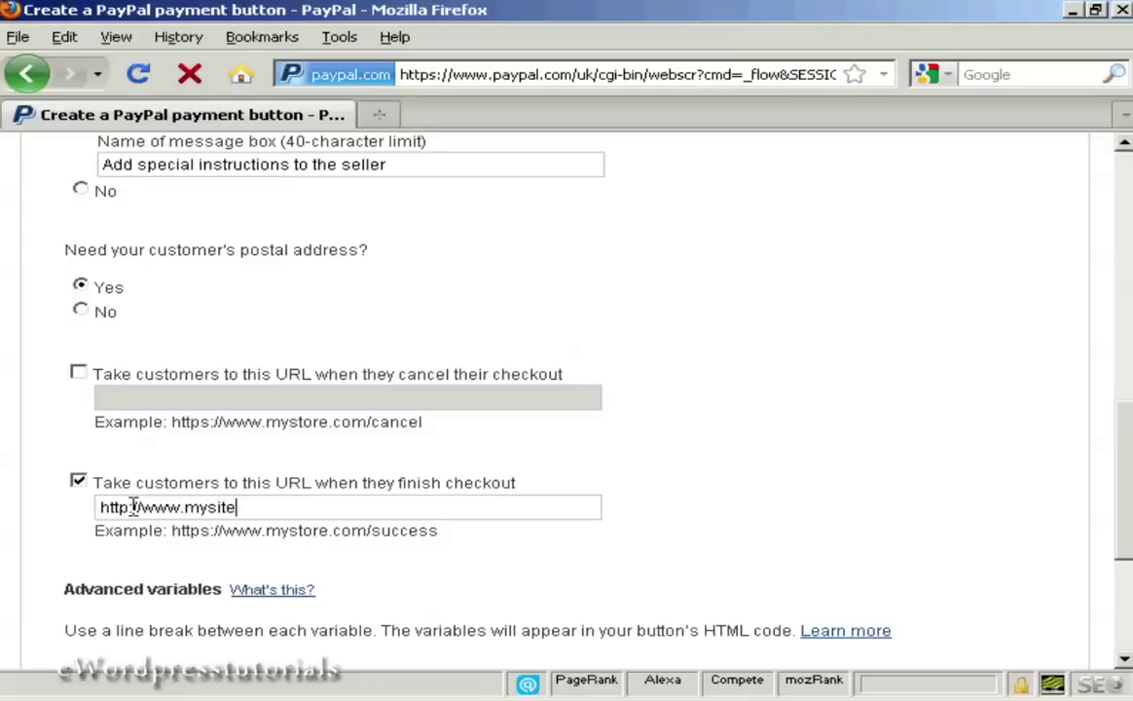
{"action": "type", "text": ".com/downl"}
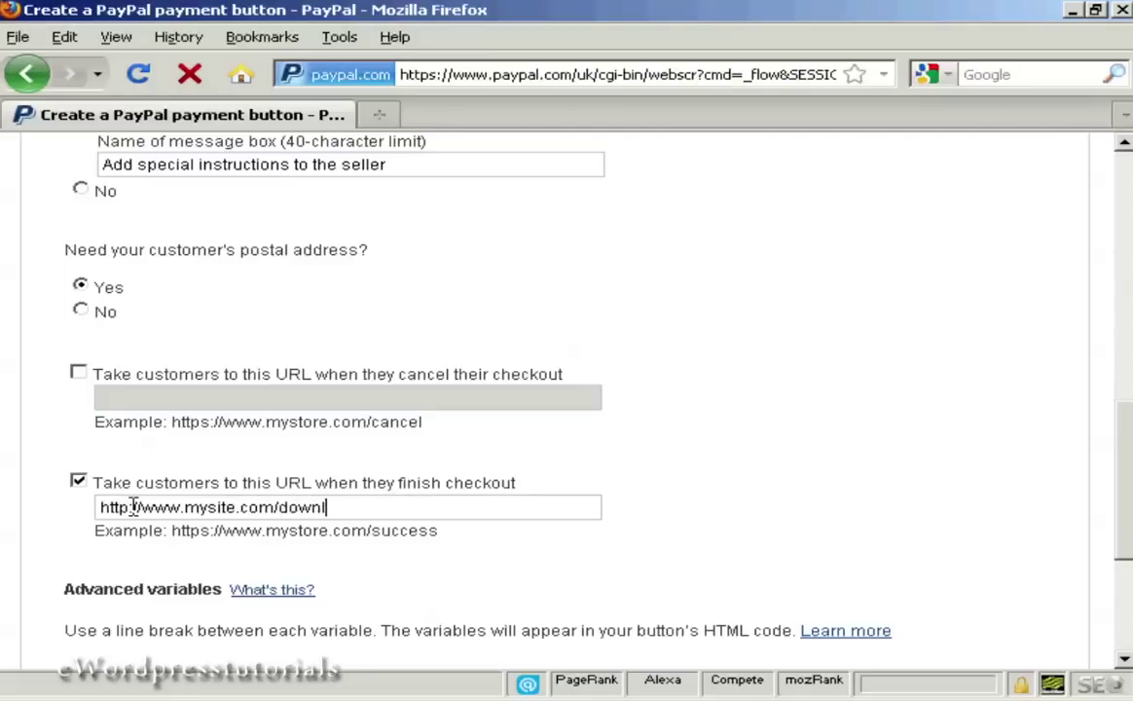
{"action": "type", "text": "oad"}
{"action": "left_click_drag", "start_coordinate": [1121, 435], "coordinate": [1127, 534]}
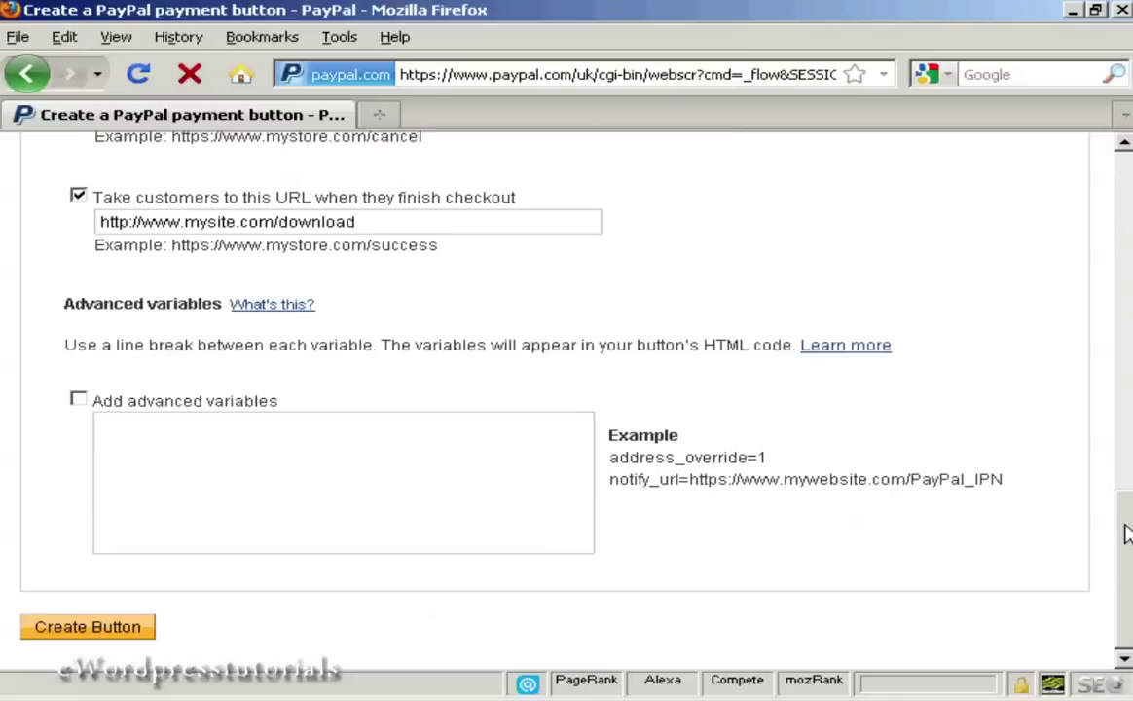
{"action": "left_click", "coordinate": [92, 642]}
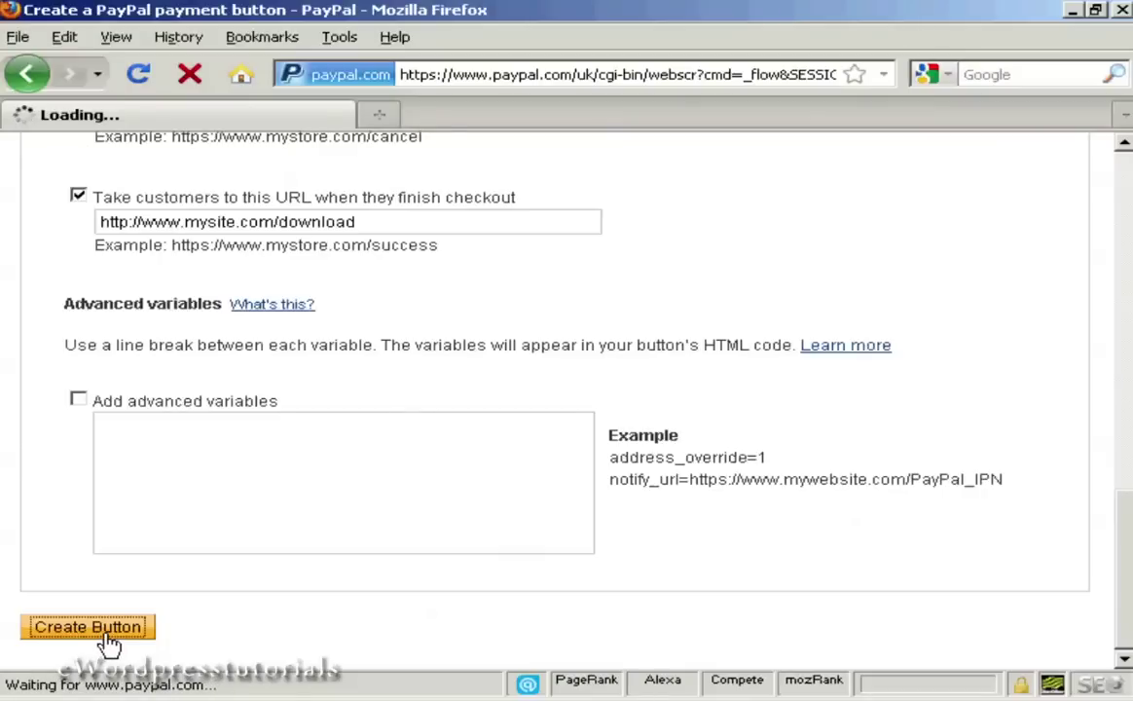
Check the Email and Website tabs, then copy the button's Website HTML code
{"action": "scroll", "coordinate": [1130, 282], "scroll_direction": "down", "scroll_amount": 2}
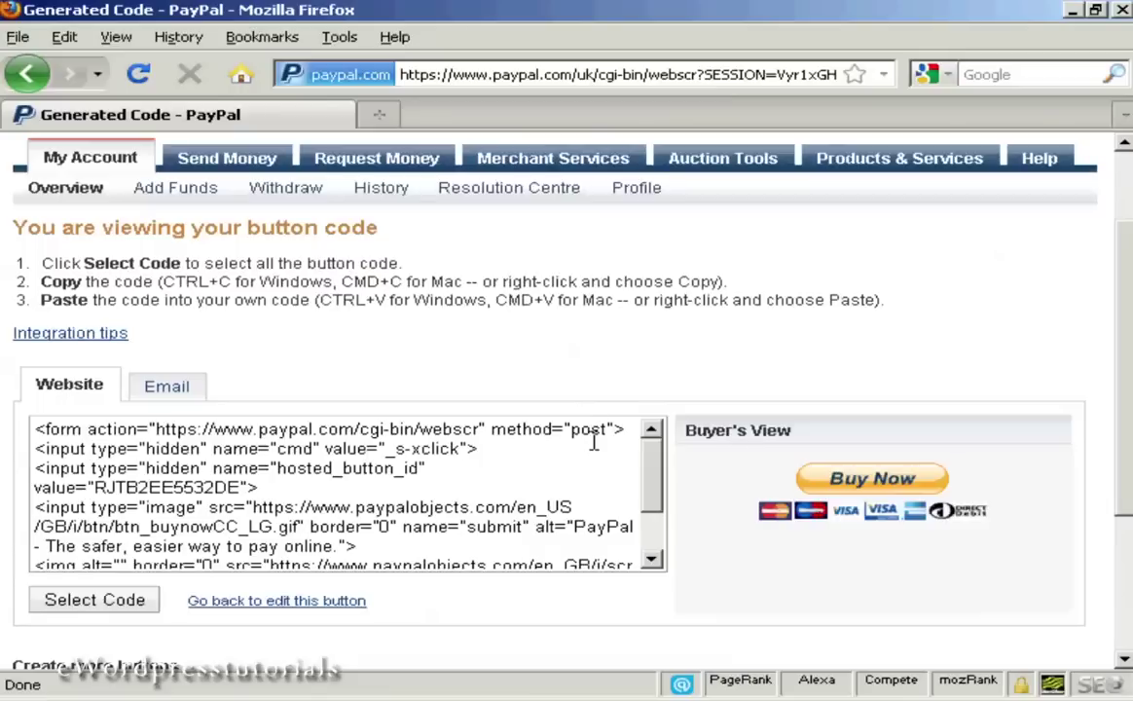
{"action": "mouse_move", "coordinate": [652, 491]}
{"action": "left_mouse_down"}
{"action": "mouse_move", "coordinate": [652, 527]}
{"action": "mouse_move", "coordinate": [656, 471]}
{"action": "left_mouse_up"}
{"action": "left_click", "coordinate": [170, 387]}
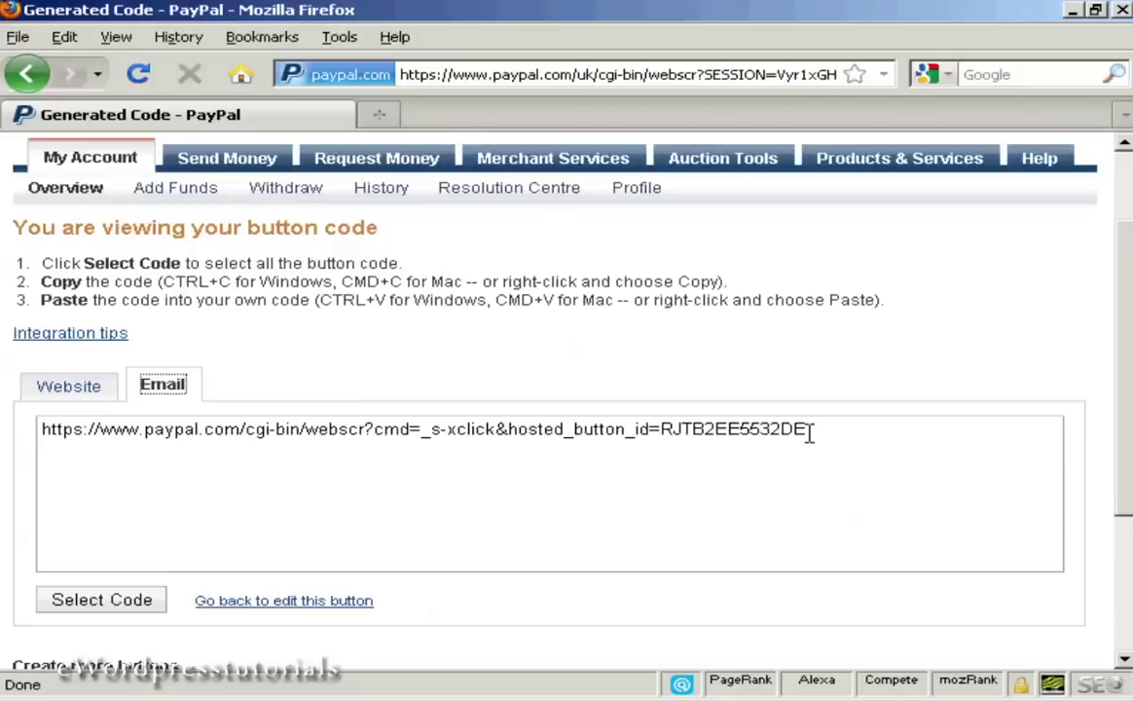
{"action": "left_click", "coordinate": [74, 398]}
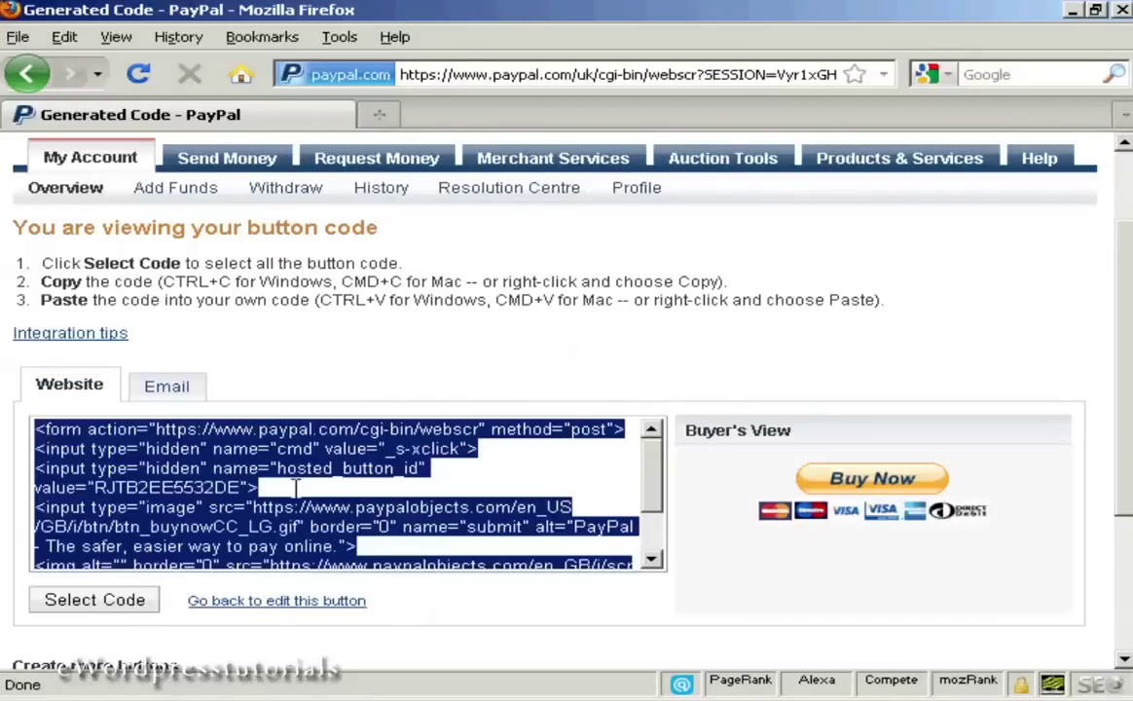
{"action": "right_click", "coordinate": [283, 508]}
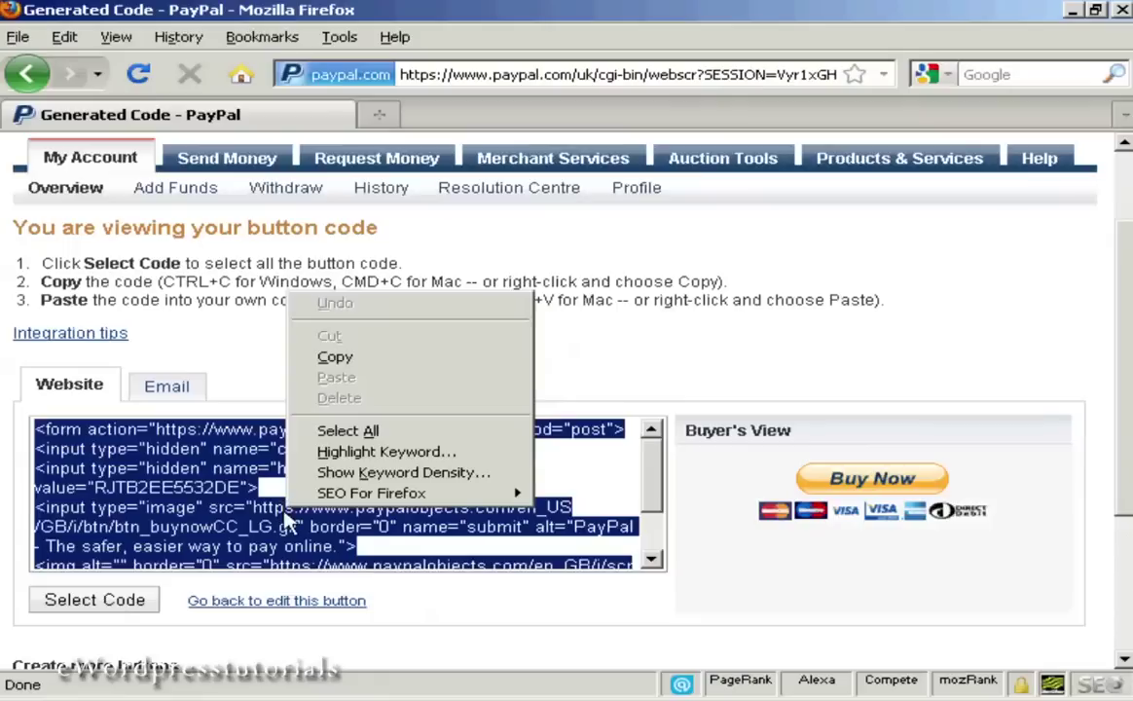
{"action": "left_click", "coordinate": [355, 357]}
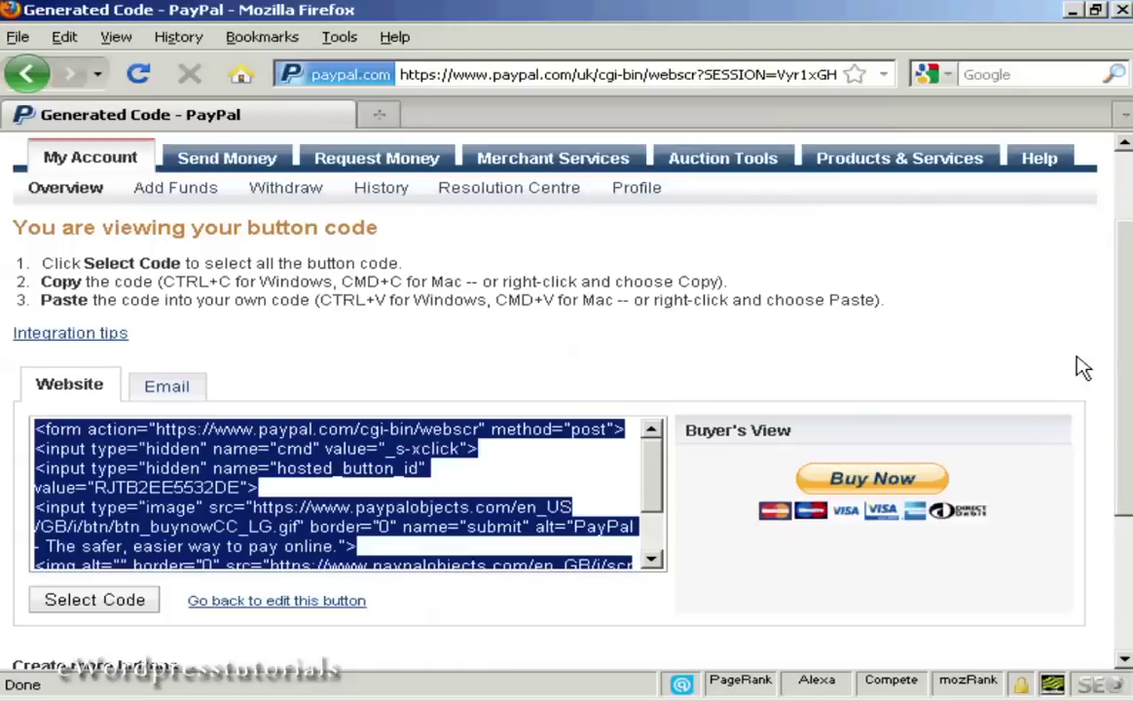
{"action": "scroll", "coordinate": [1120, 352], "scroll_direction": "up", "scroll_amount": 2}
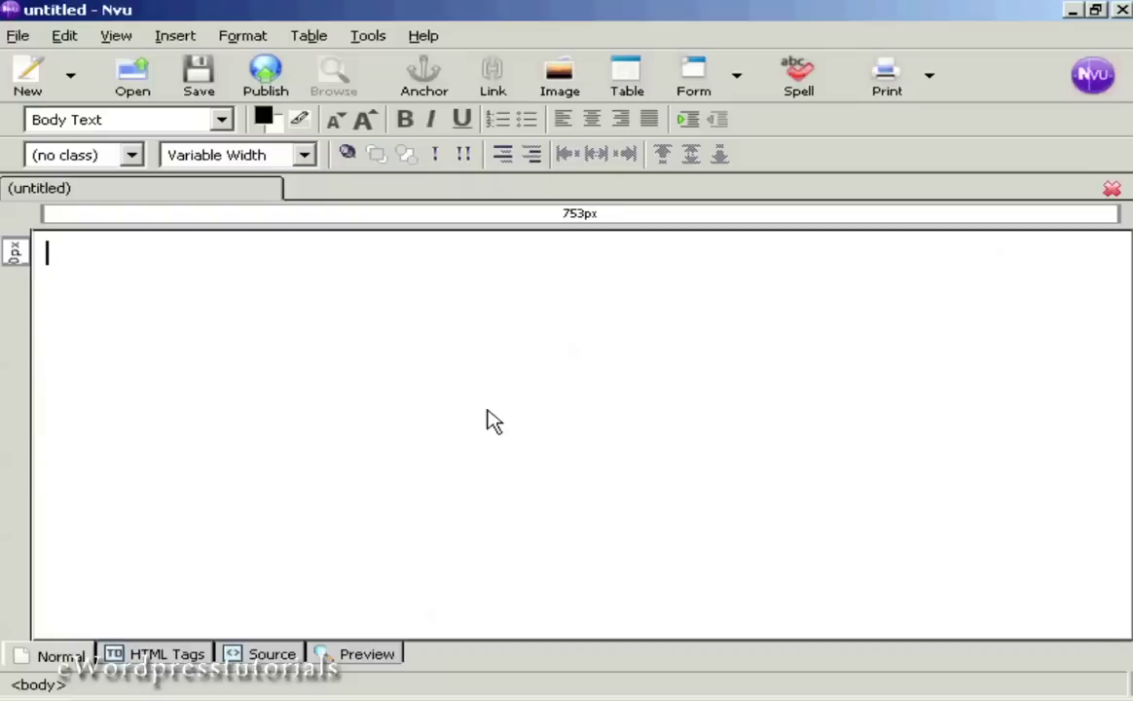
Open Nvu's Insert menu on the blank untitled page
{"action": "left_click", "coordinate": [173, 37]}
Paste the copied PayPal button code into Insert HTML and insert it into the page
{"action": "left_click", "coordinate": [213, 187]}
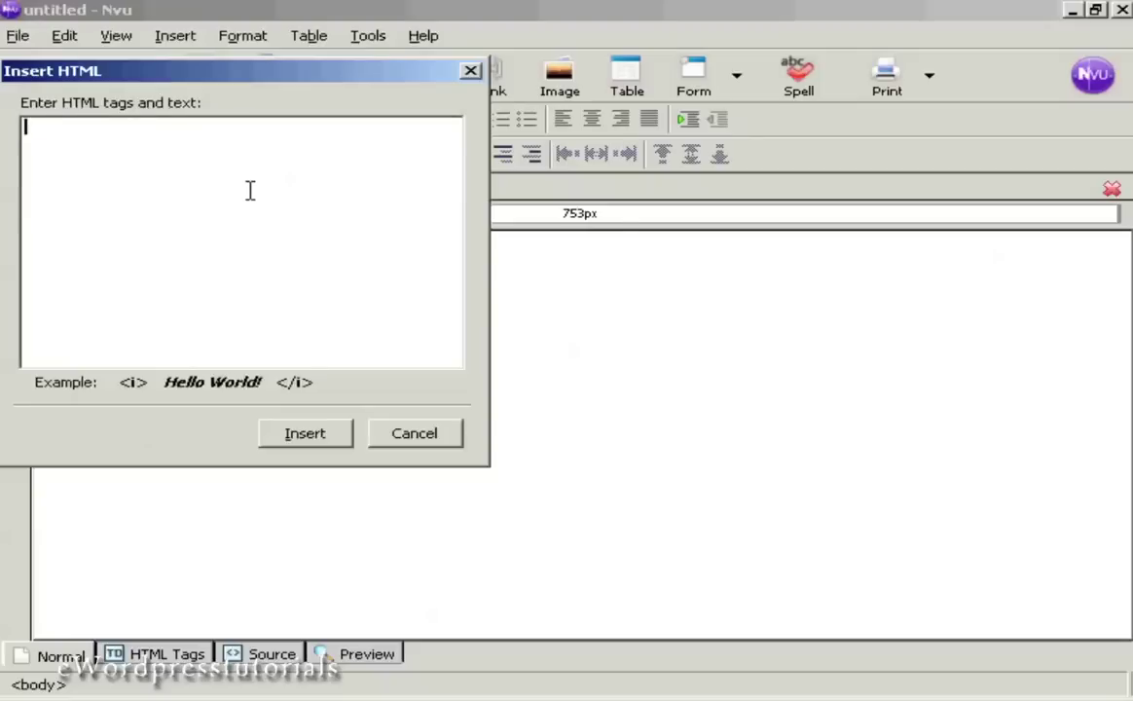
{"action": "type", "text": "<form action=\"https://www.paypal.com/cgi-bin/webscr\" method=\"post\"> <input type=\"hidden\" name=\"cmd\" value=\"_s-xclick\"> <input type=\"hidden\" name=\"hosted_button_id\" value=\"RJTB2EE5532DE\"> <input type=\"image\" src=\"https://www.paypalobjects.com/en_US/GB/i/btn/btn_buynowCC_LG.gif\" border=\"0\" name=\"submit\" alt=\"PayPal - The safer, easier way to pay online.\"> <img alt=\"\" border=\"0\" src=\"https://www.paypalobjects.com/en_GB/i/scr/pixel.gif\" width=\"1\" height=\"1\"> </form>"}
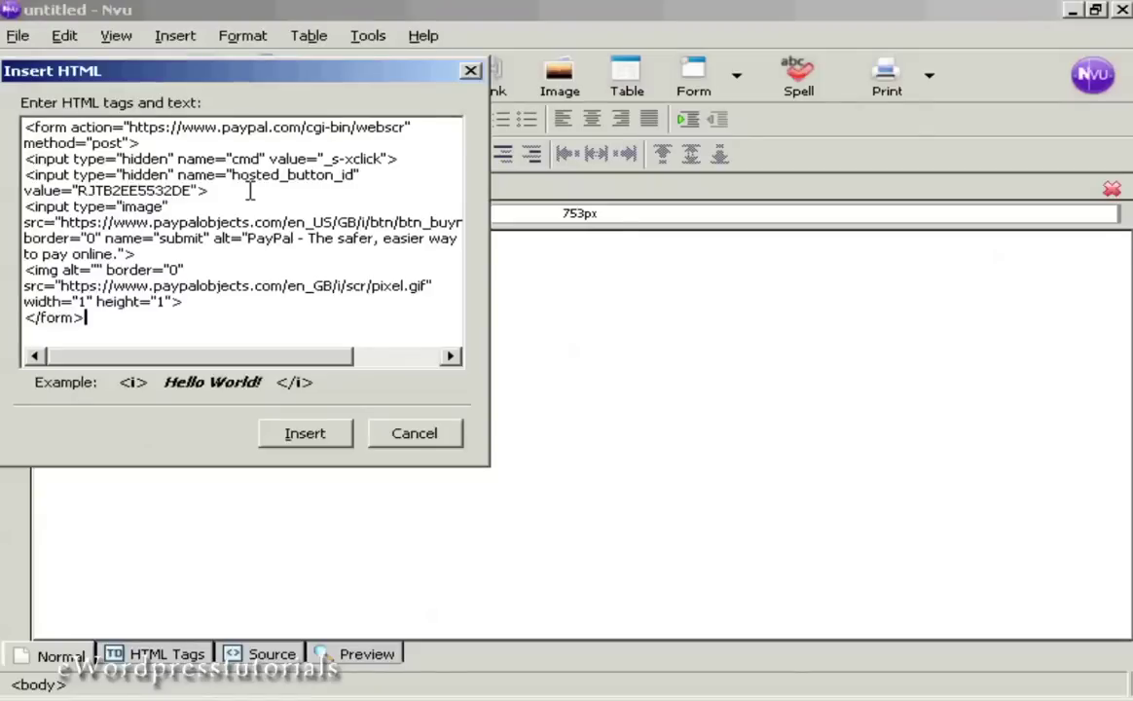
{"action": "left_click", "coordinate": [310, 441]}
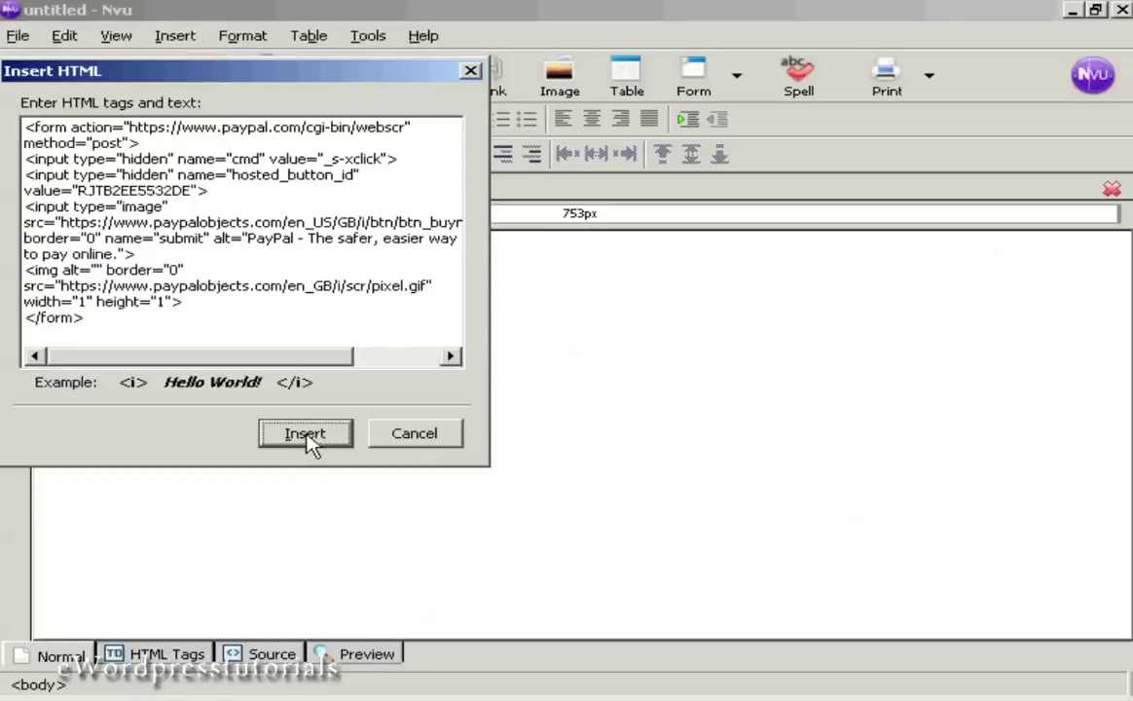
{"action": "left_click", "coordinate": [310, 440]}
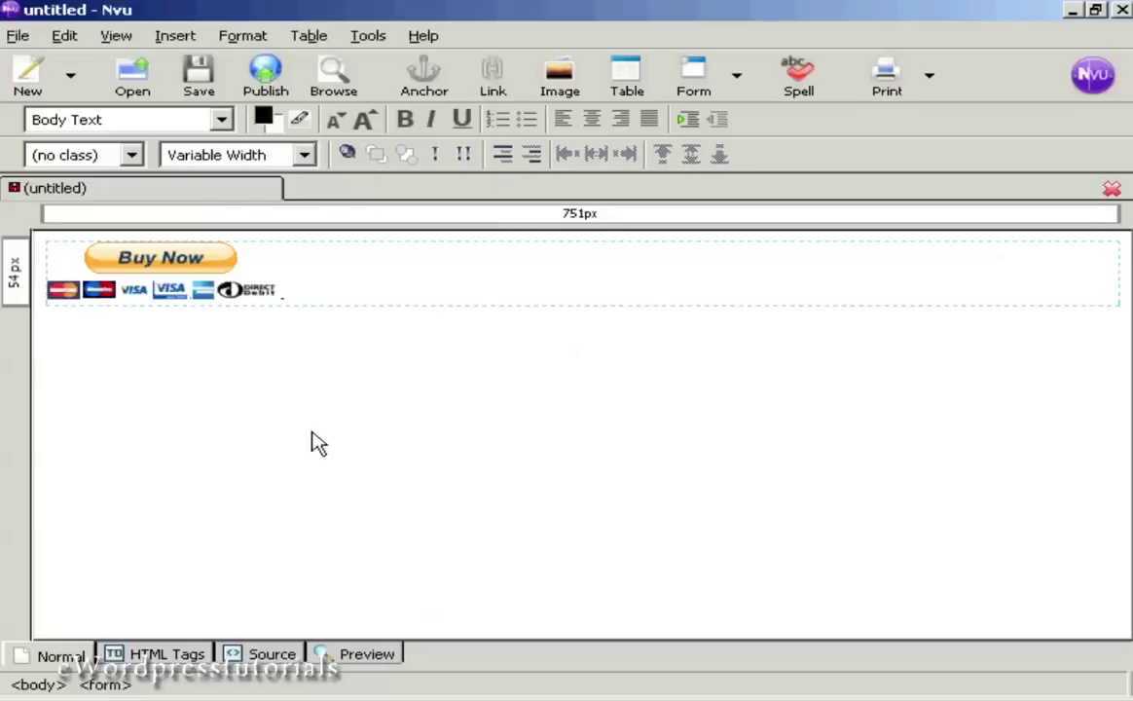